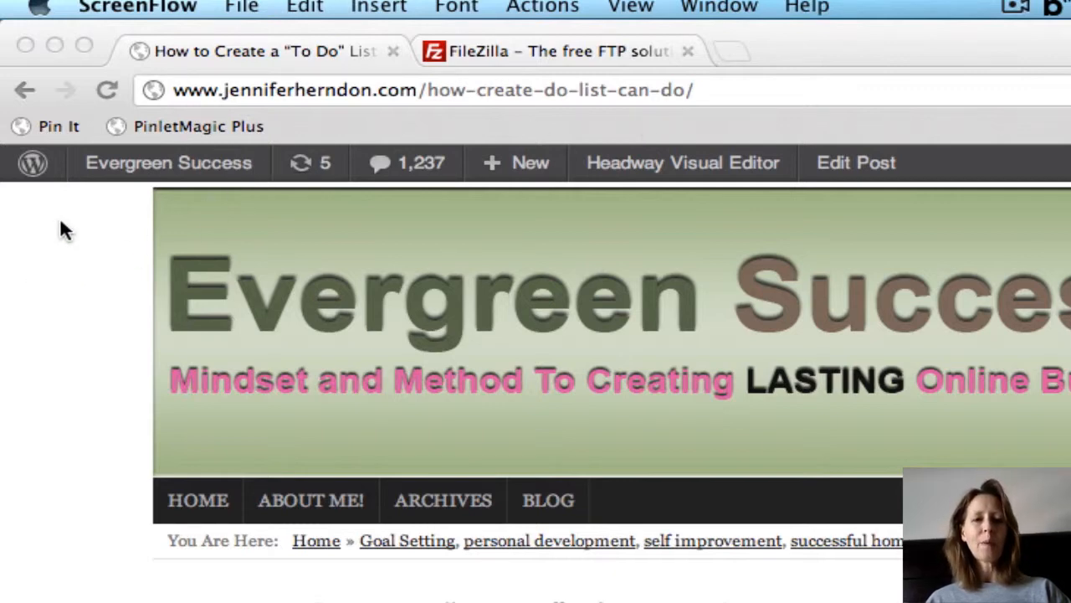
Open the blog's permalink settings from the WordPress dashboard and save the Post name structure.
{"action": "left_click", "coordinate": [136, 164]}
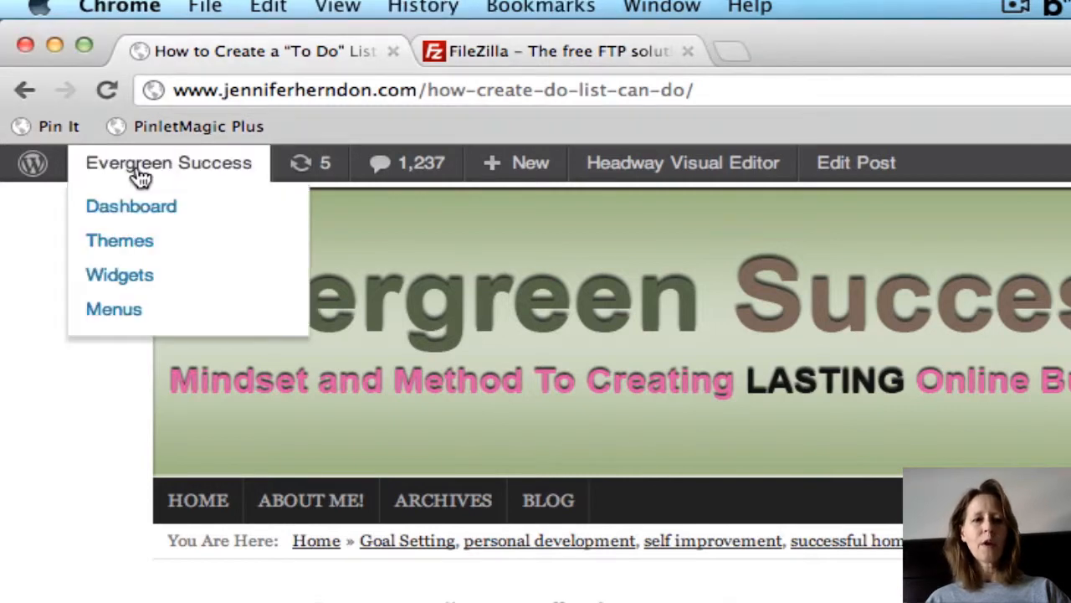
{"action": "left_click", "coordinate": [134, 210]}
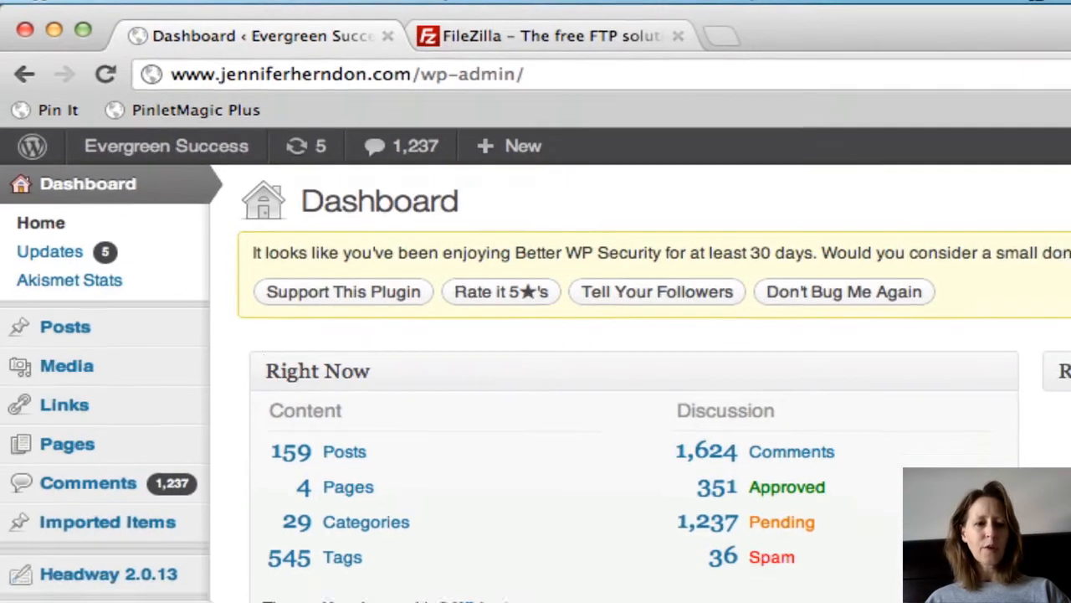
{"action": "mouse_move", "coordinate": [108, 381]}
{"action": "scroll", "coordinate": [108, 381], "scroll_direction": "down", "scroll_amount": 3}
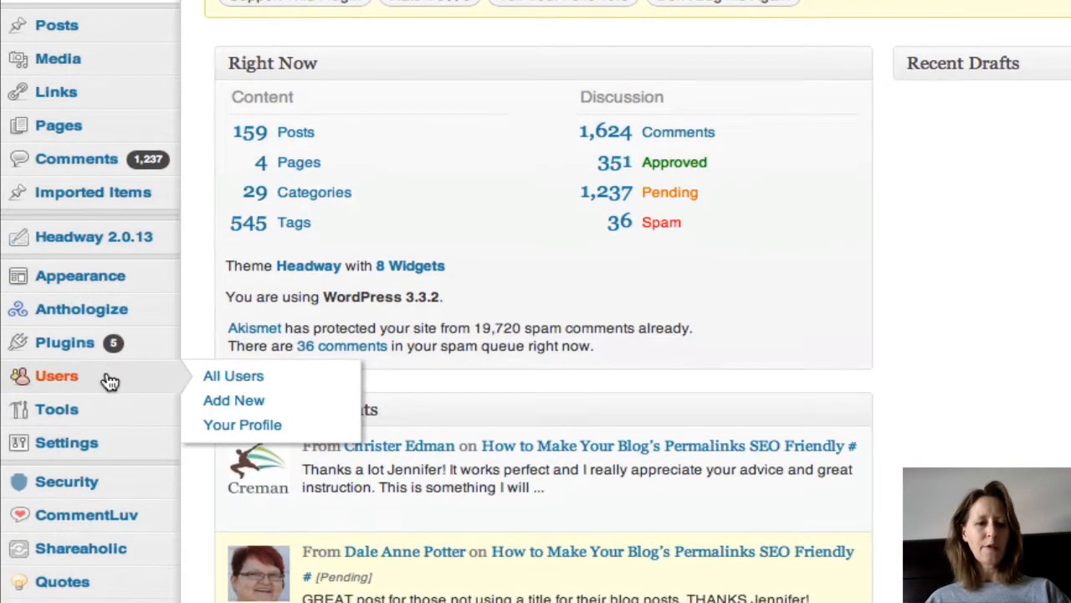
{"action": "scroll", "coordinate": [109, 378], "scroll_direction": "down", "scroll_amount": 1}
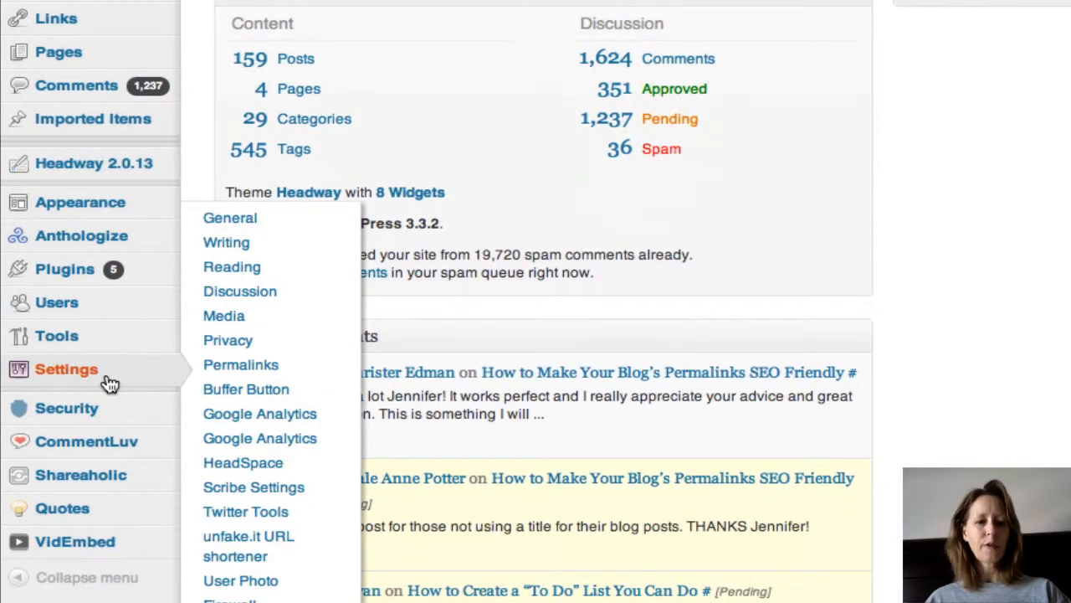
{"action": "left_click", "coordinate": [273, 366]}
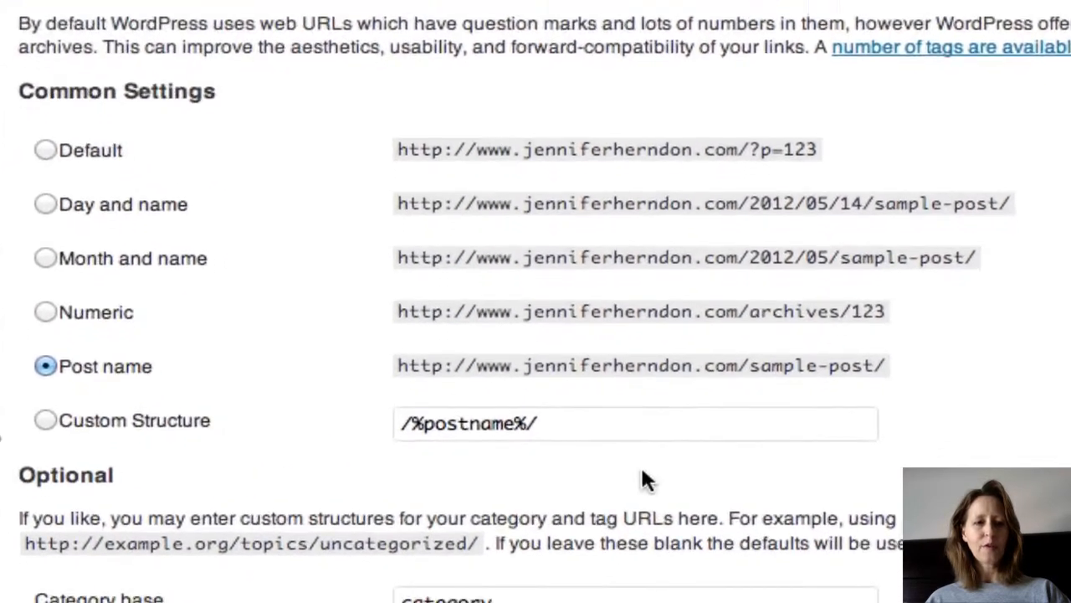
{"action": "scroll", "coordinate": [642, 473], "scroll_direction": "down", "scroll_amount": 5}
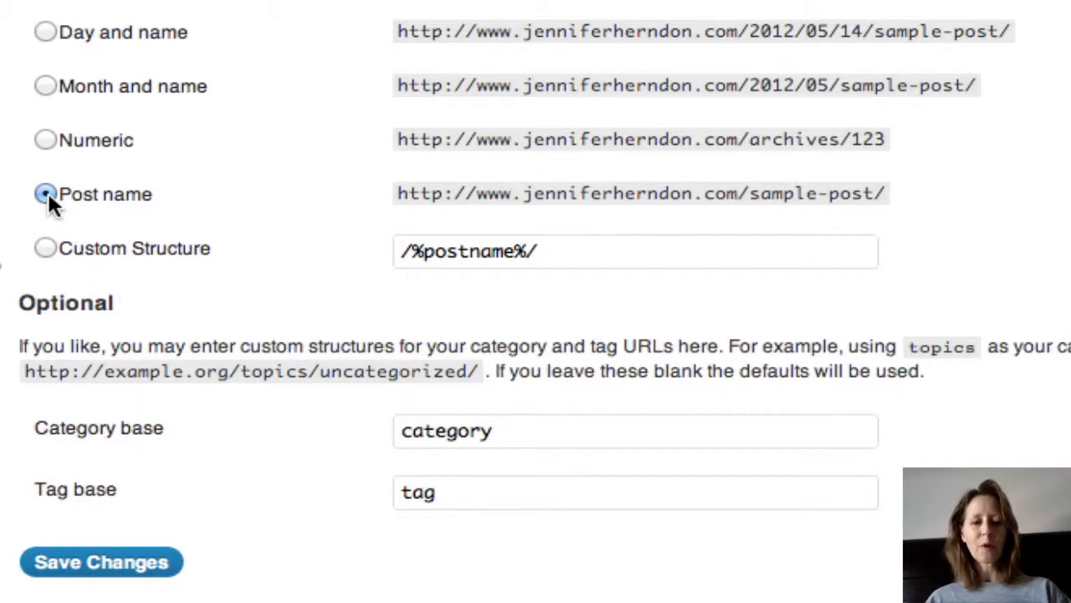
{"action": "left_click", "coordinate": [139, 565]}
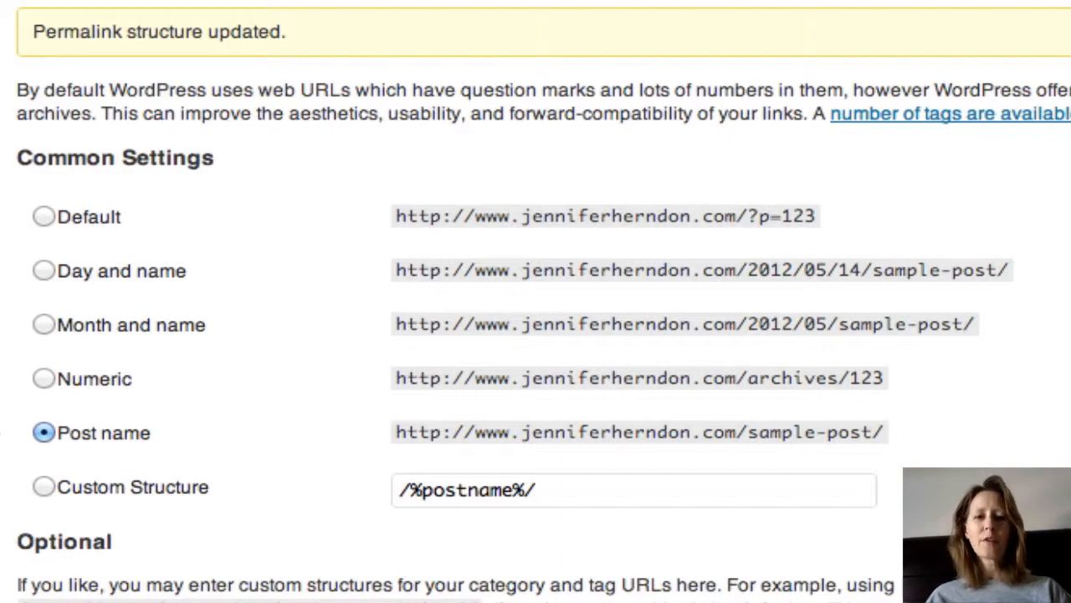
Find the redirect generator in Yoast's article on changing the WordPress permalink structure and open it.
{"action": "left_click", "coordinate": [502, 27]}
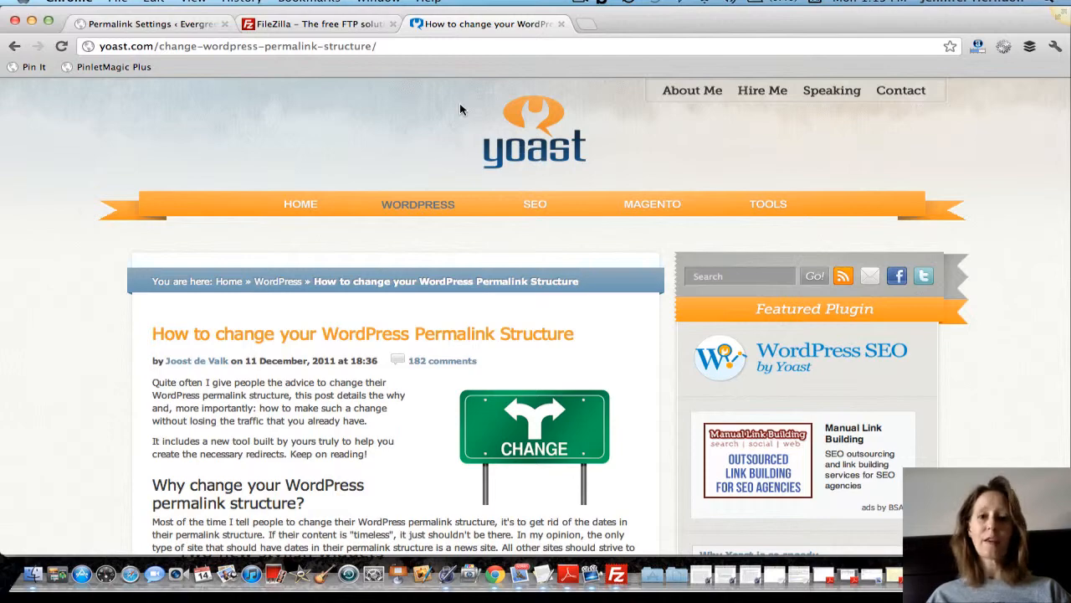
{"action": "scroll", "coordinate": [460, 110], "scroll_direction": "down", "scroll_amount": 5}
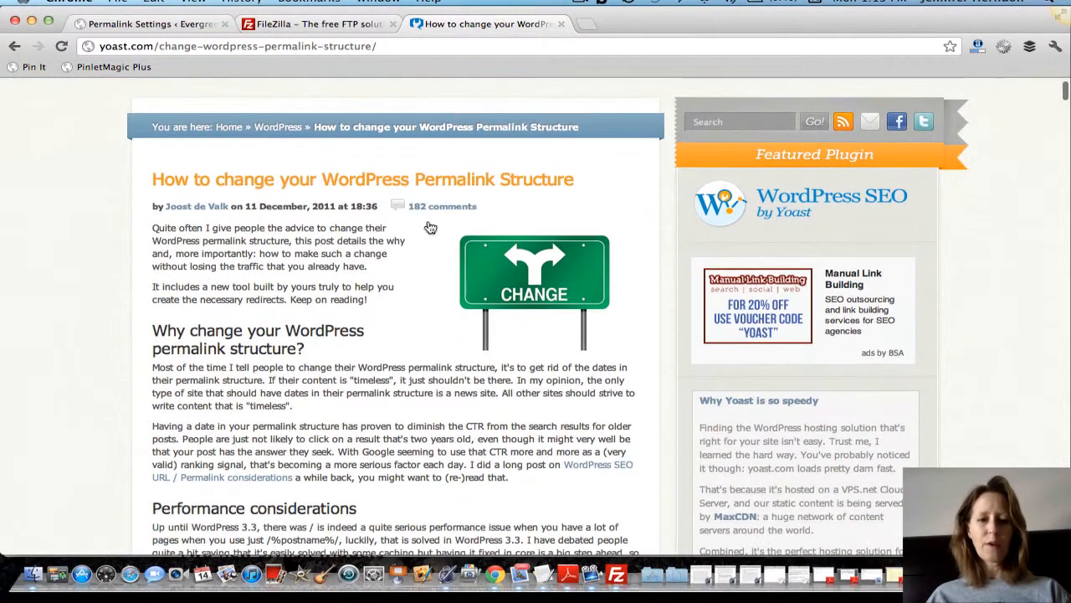
{"action": "scroll", "coordinate": [428, 234], "scroll_direction": "down", "scroll_amount": 10}
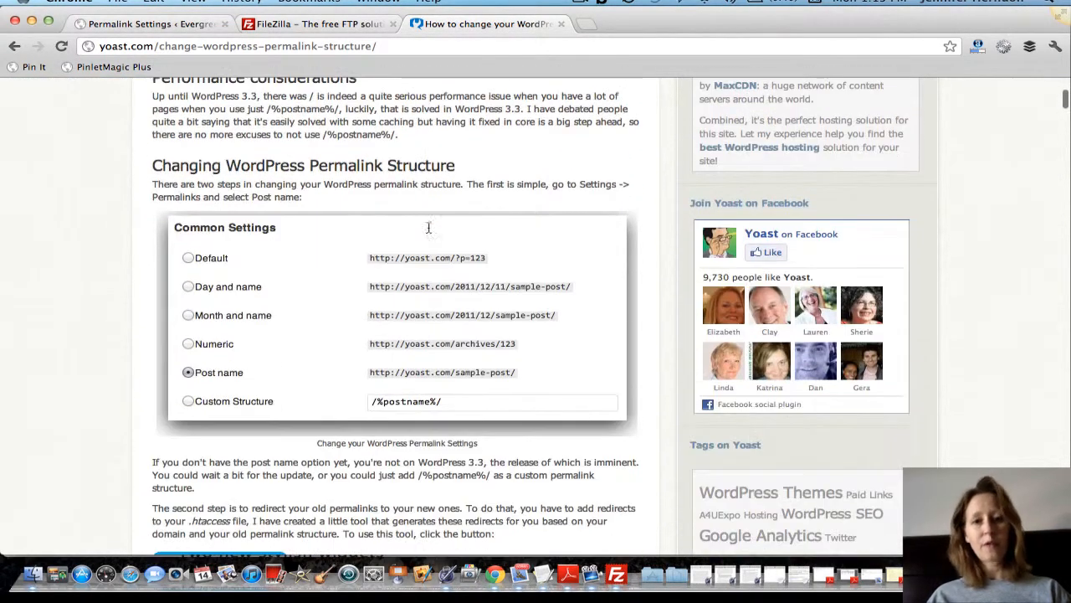
{"action": "scroll", "coordinate": [429, 232], "scroll_direction": "down", "scroll_amount": 6}
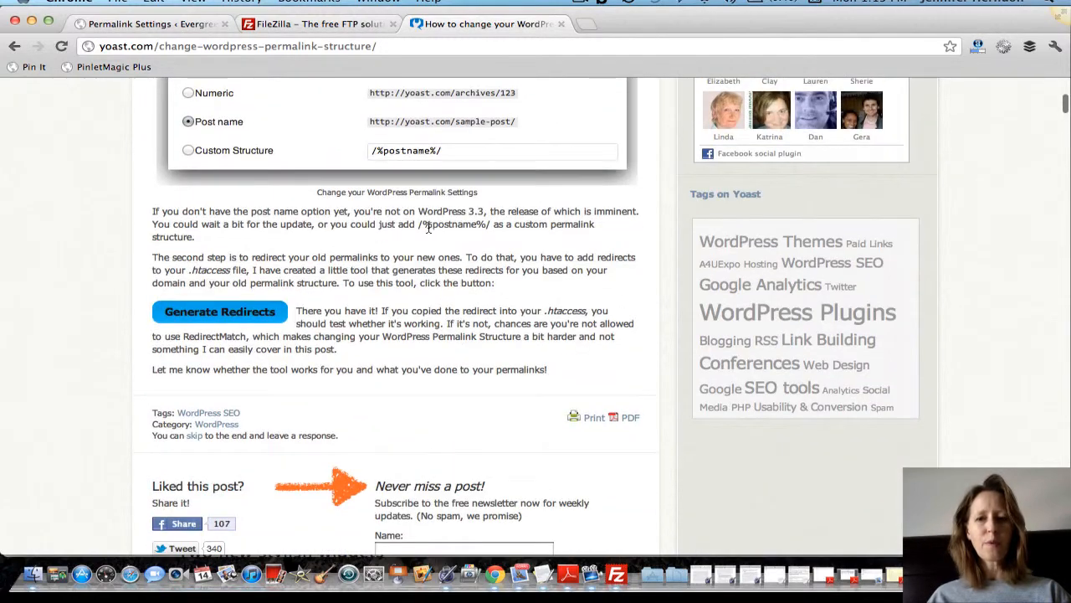
{"action": "scroll", "coordinate": [401, 222], "scroll_direction": "down", "scroll_amount": 2}
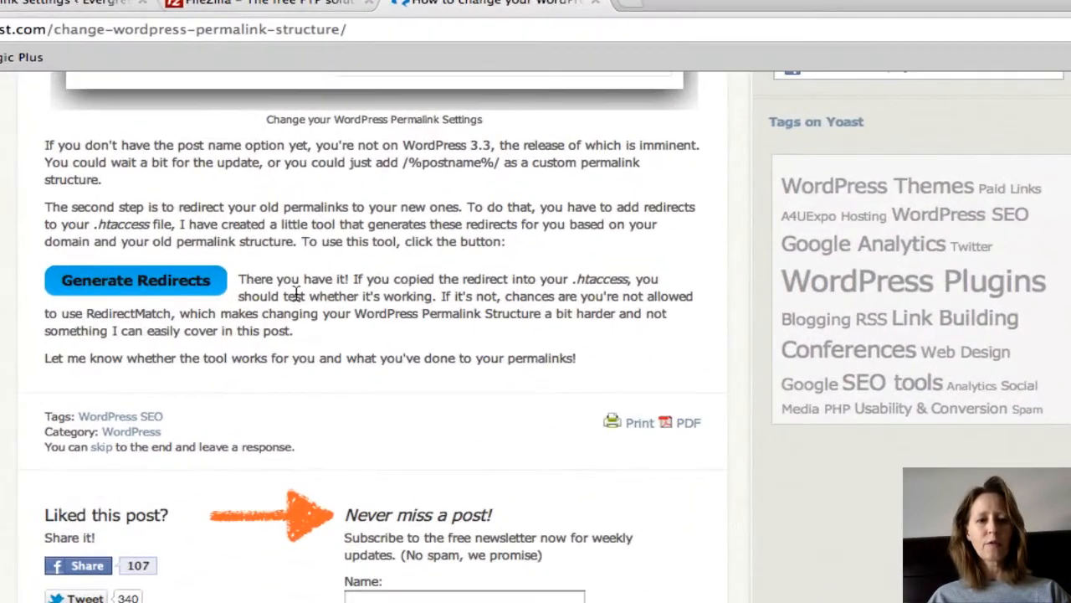
{"action": "left_click", "coordinate": [162, 285]}
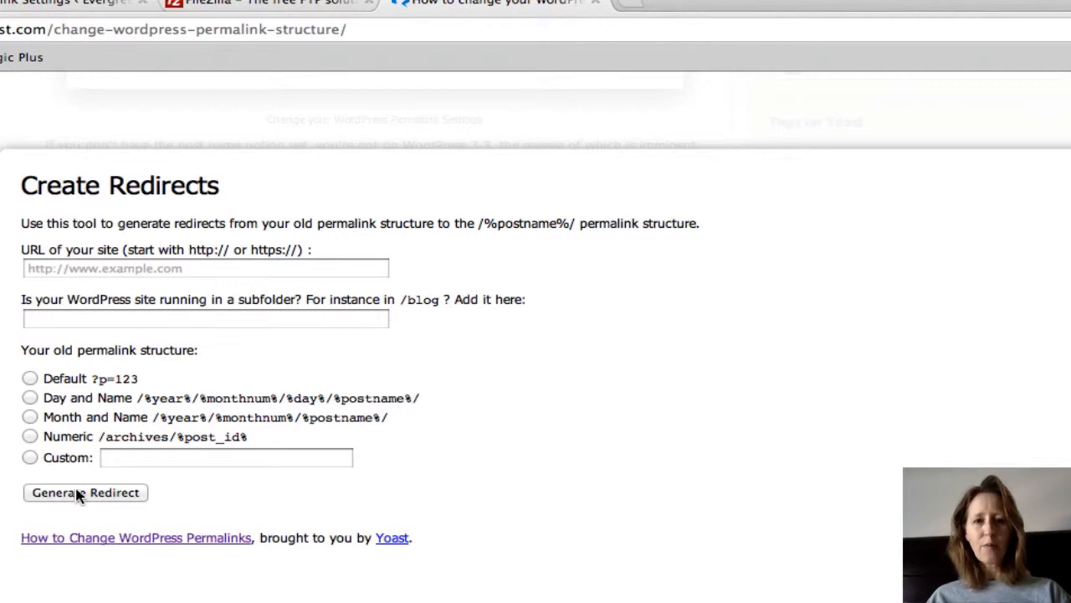
Generate a redirect for the blog's URL from the old Day and Name permalink structure and select the resulting RedirectMatch line.
{"action": "left_click", "coordinate": [143, 268]}
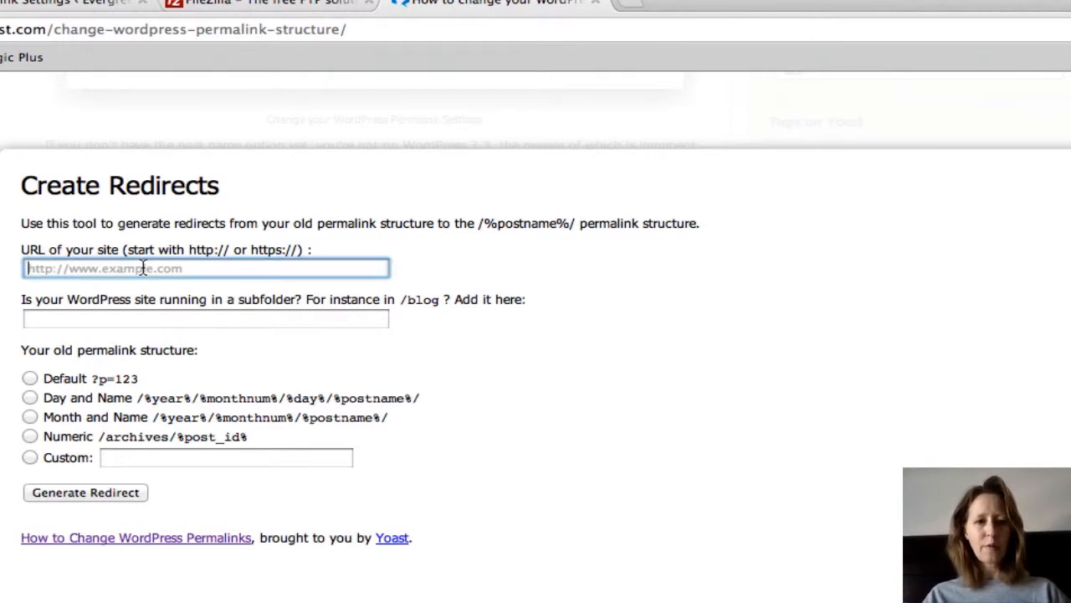
{"action": "type", "text": "hh"}
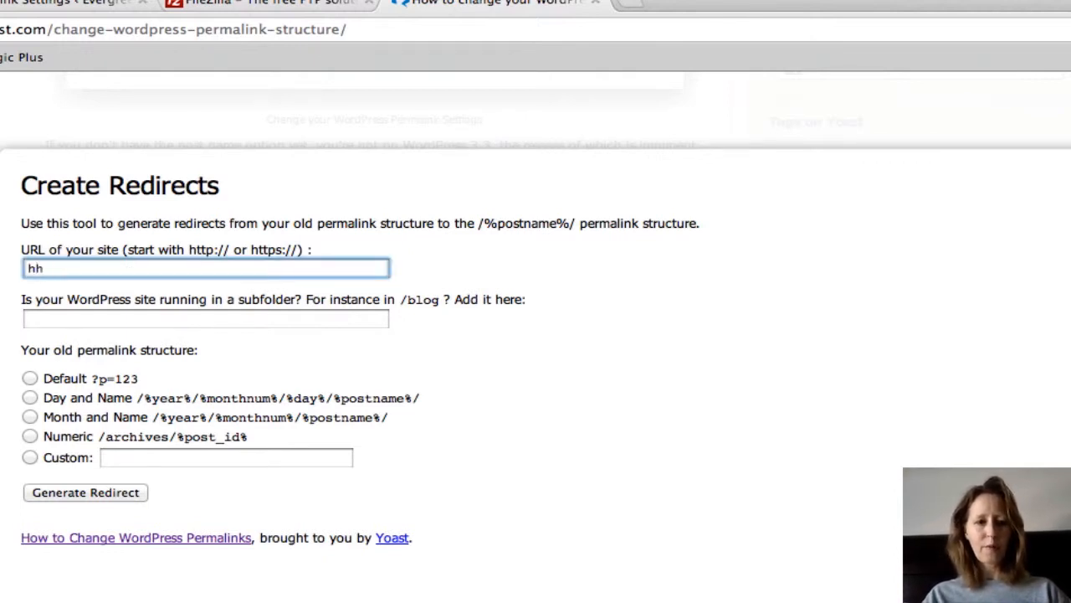
{"action": "key", "text": "BackSpace"}
{"action": "type", "text": "ttp"}
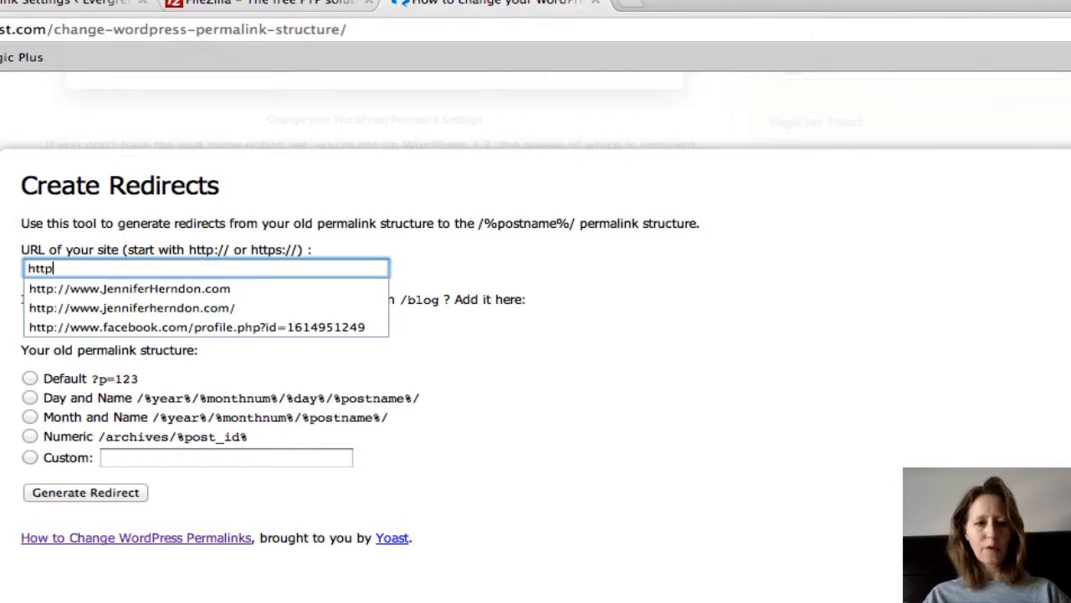
{"action": "left_click", "coordinate": [108, 288]}
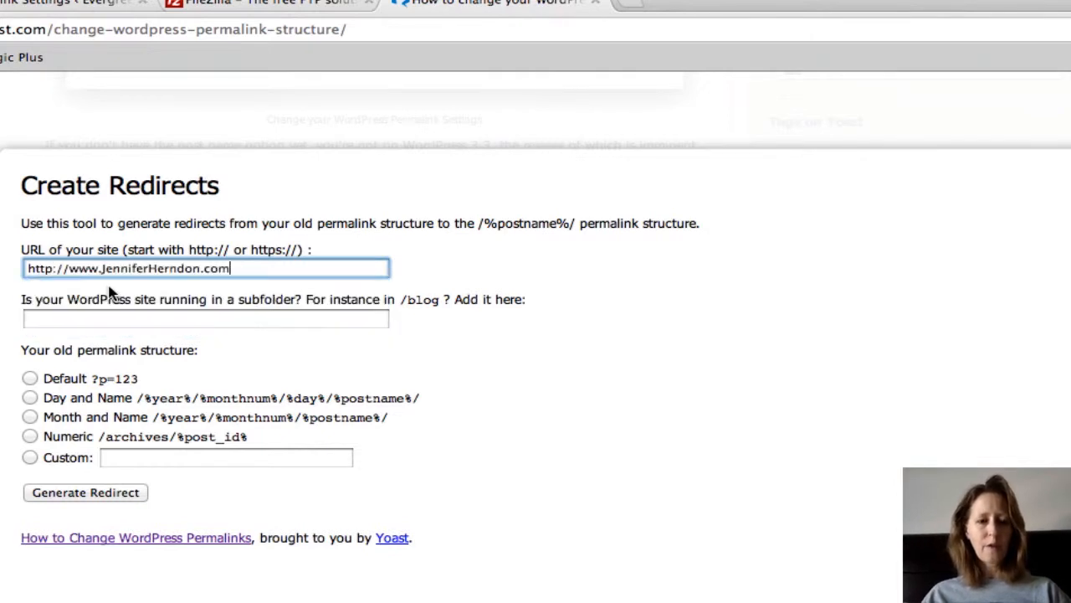
{"action": "left_click", "coordinate": [30, 398]}
{"action": "left_click", "coordinate": [100, 498]}
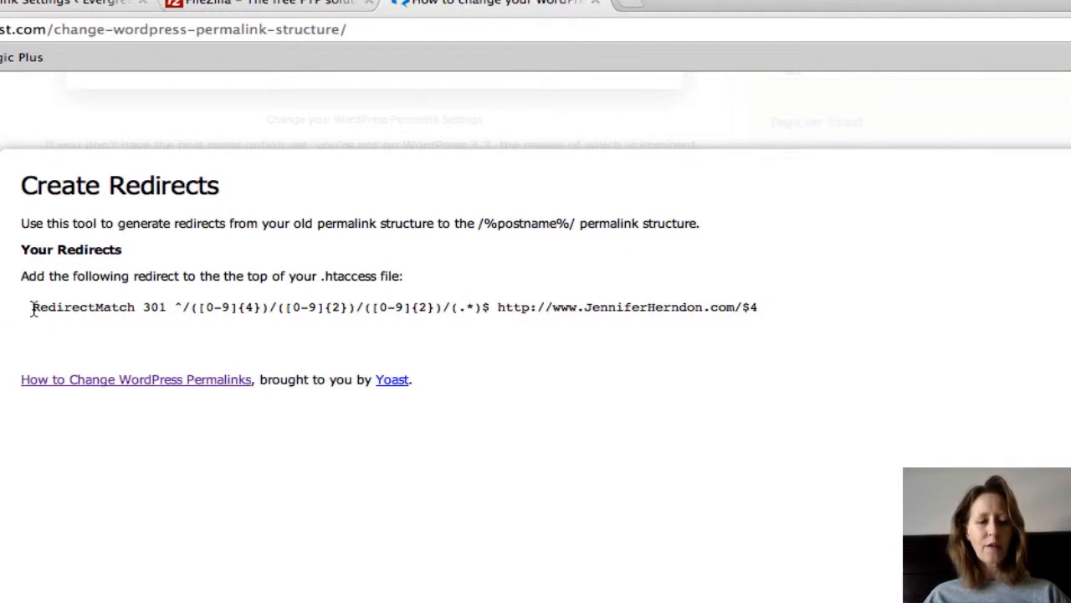
{"action": "left_click_drag", "start_coordinate": [32, 308], "coordinate": [354, 330]}
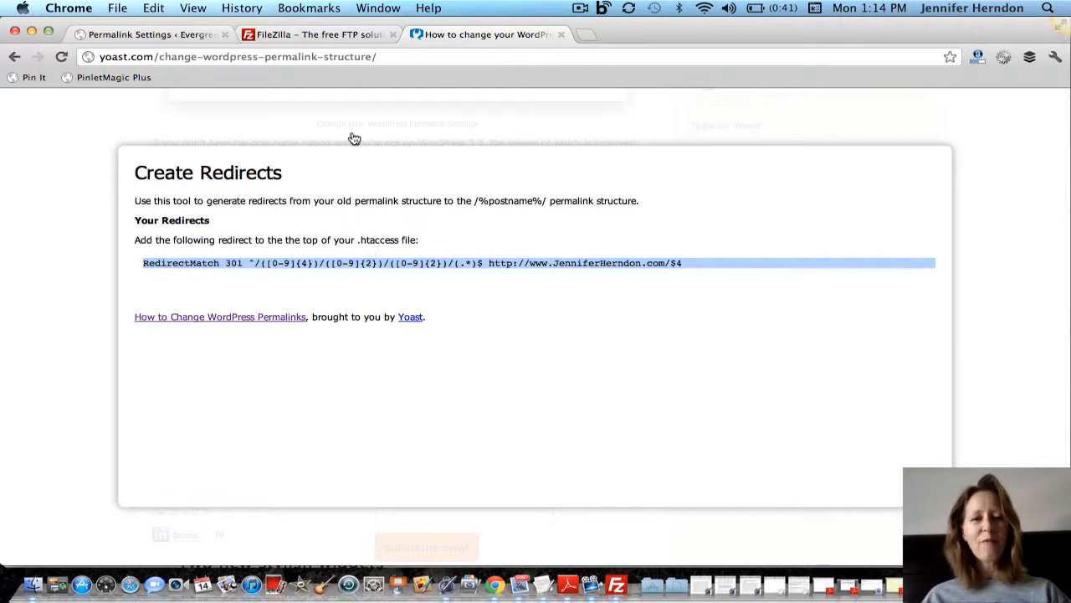
View the FileZilla client download page, switch to the FileZilla app and connect to the web host with the filled-in login details.
{"action": "left_click", "coordinate": [316, 39]}
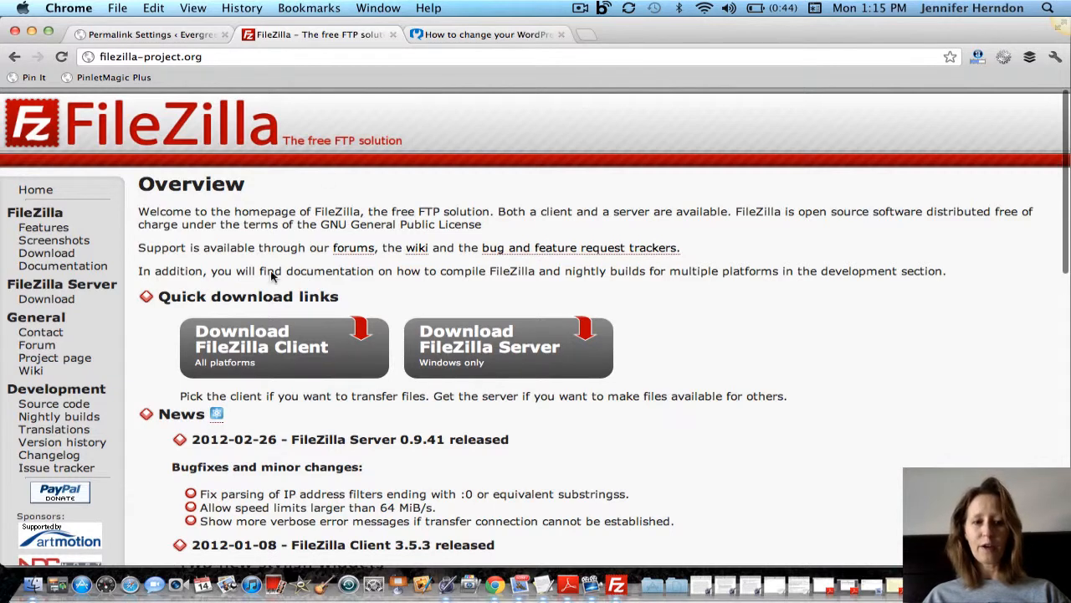
{"action": "left_click", "coordinate": [283, 369]}
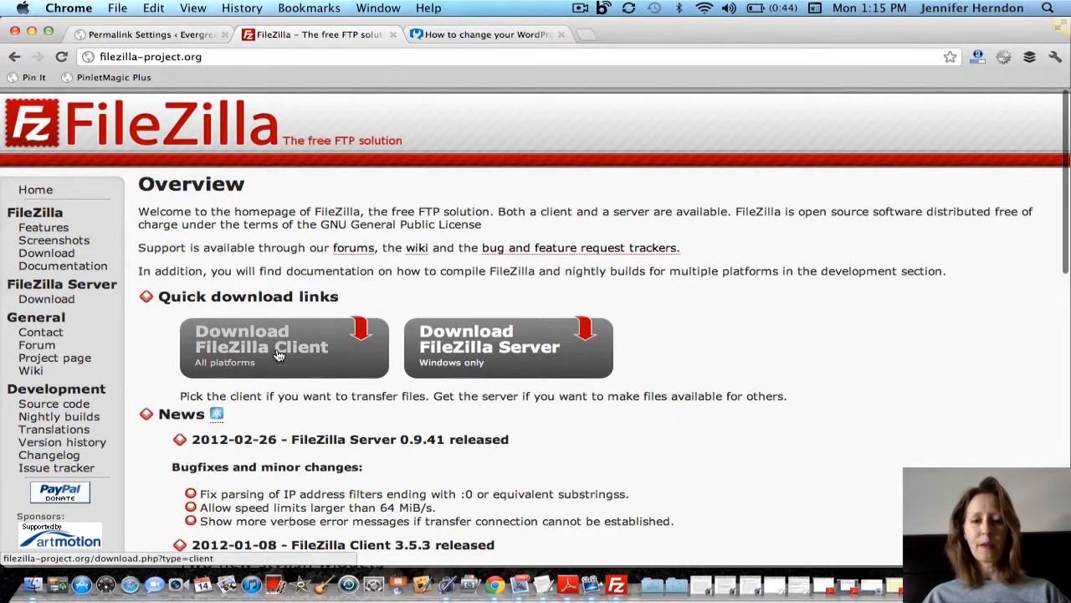
{"action": "left_click", "coordinate": [616, 586]}
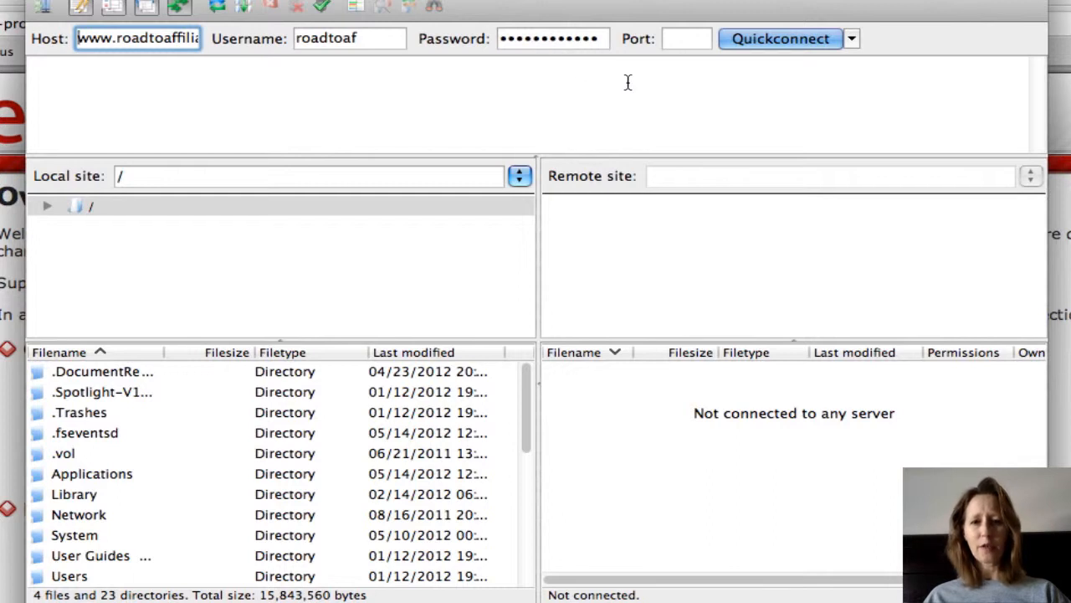
{"action": "left_click", "coordinate": [762, 42]}
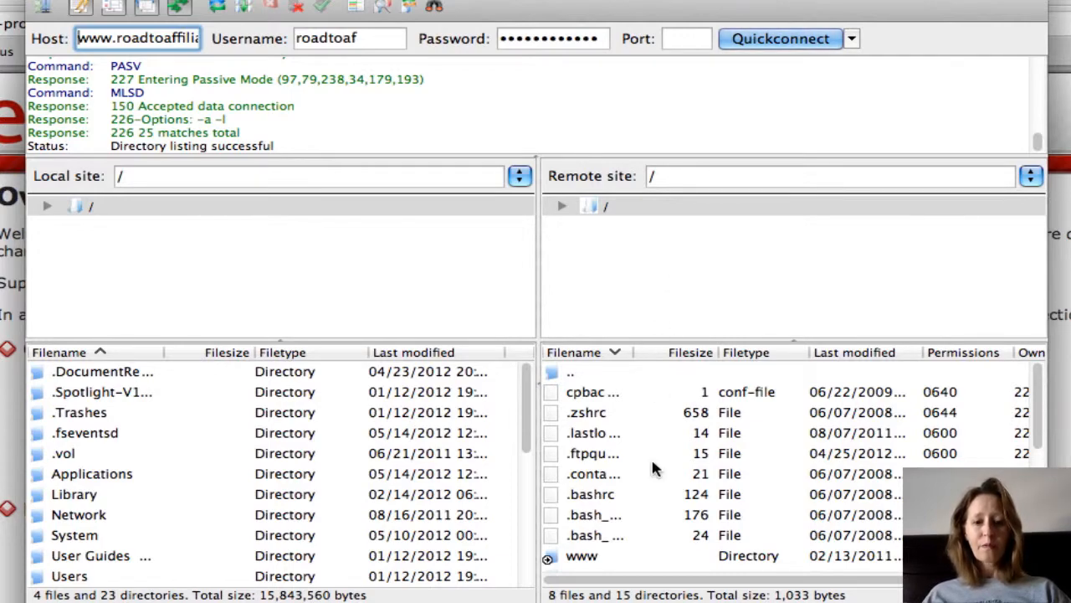
Open the public_ftp directory on the remote site.
{"action": "scroll", "coordinate": [653, 467], "scroll_direction": "down", "scroll_amount": 3}
{"action": "scroll", "coordinate": [652, 462], "scroll_direction": "down", "scroll_amount": 1}
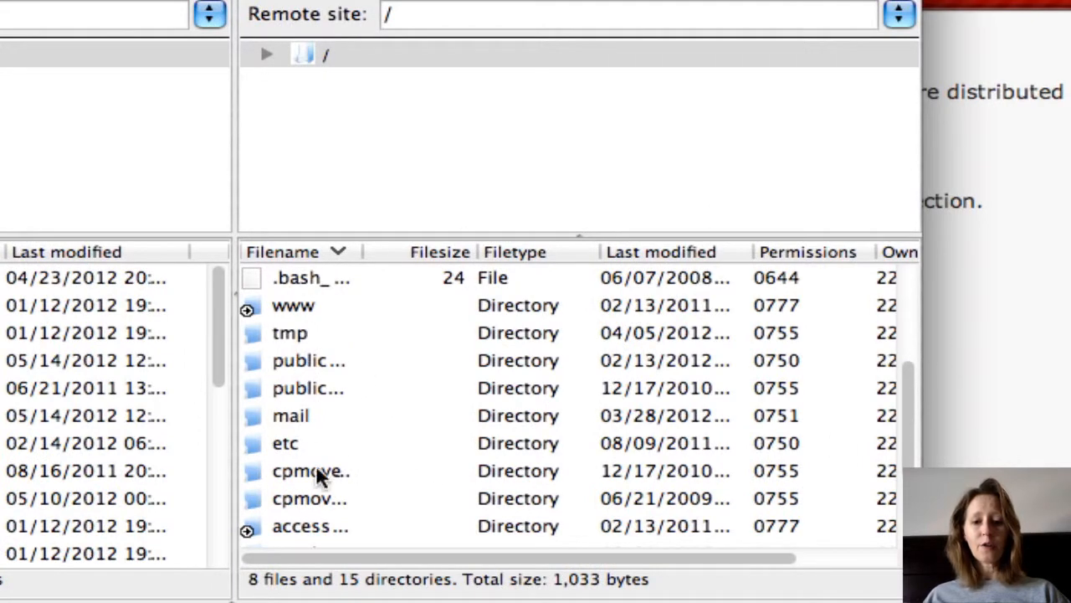
{"action": "left_click", "coordinate": [308, 393]}
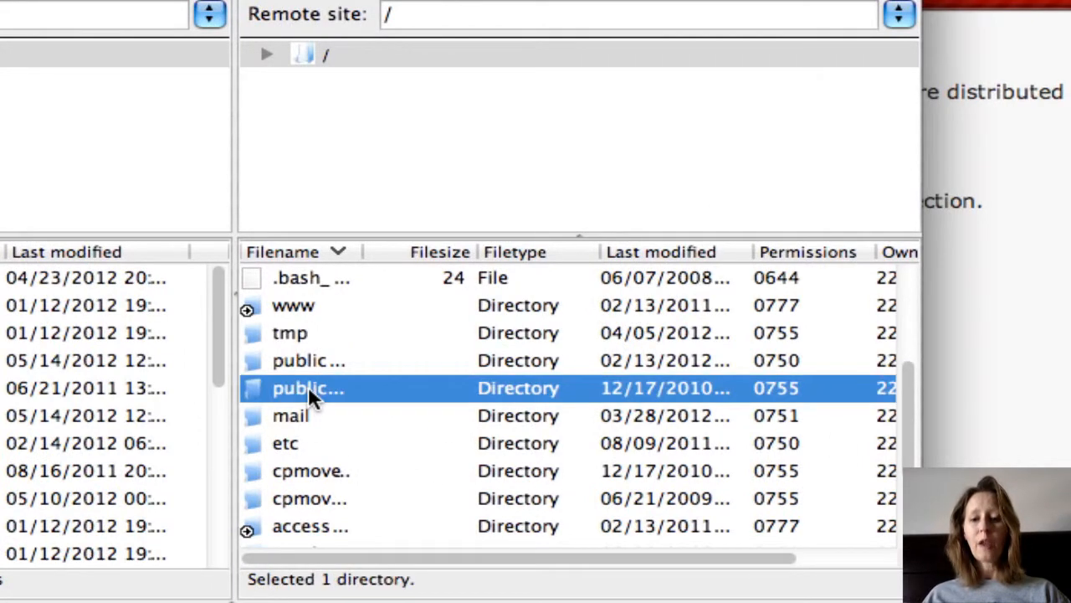
{"action": "double_click", "coordinate": [360, 389]}
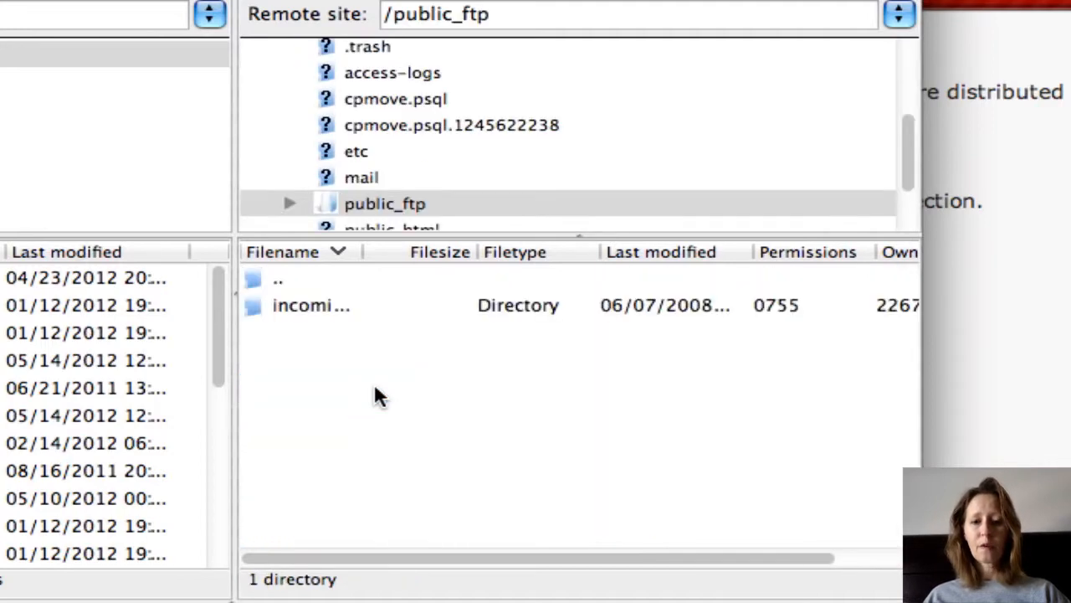
Open the public_html directory on the remote site and select the blog's domain folder inside it.
{"action": "scroll", "coordinate": [422, 209], "scroll_direction": "down", "scroll_amount": 3}
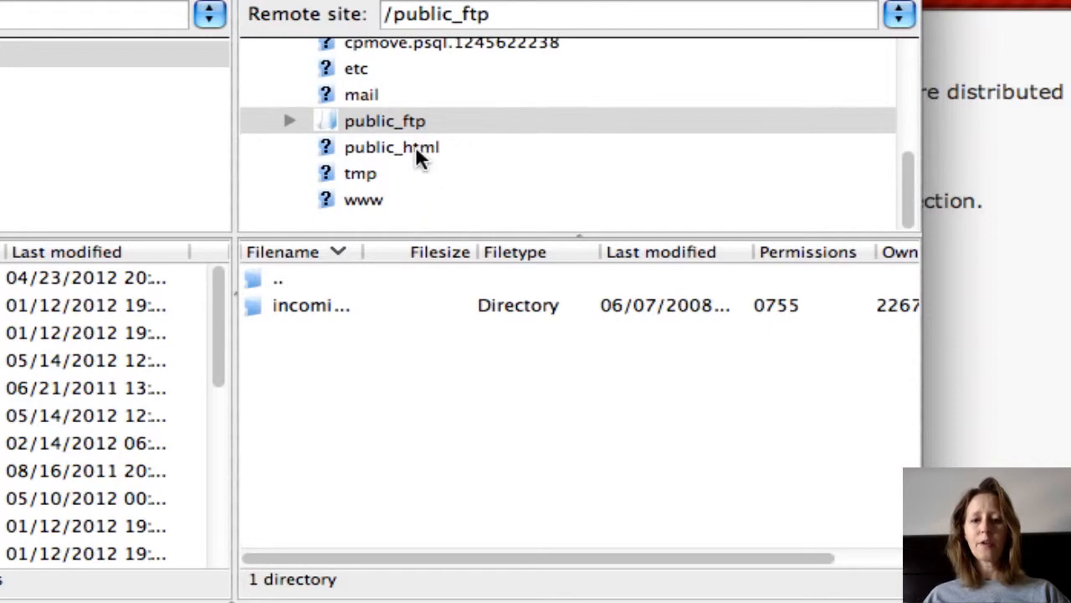
{"action": "double_click", "coordinate": [417, 151]}
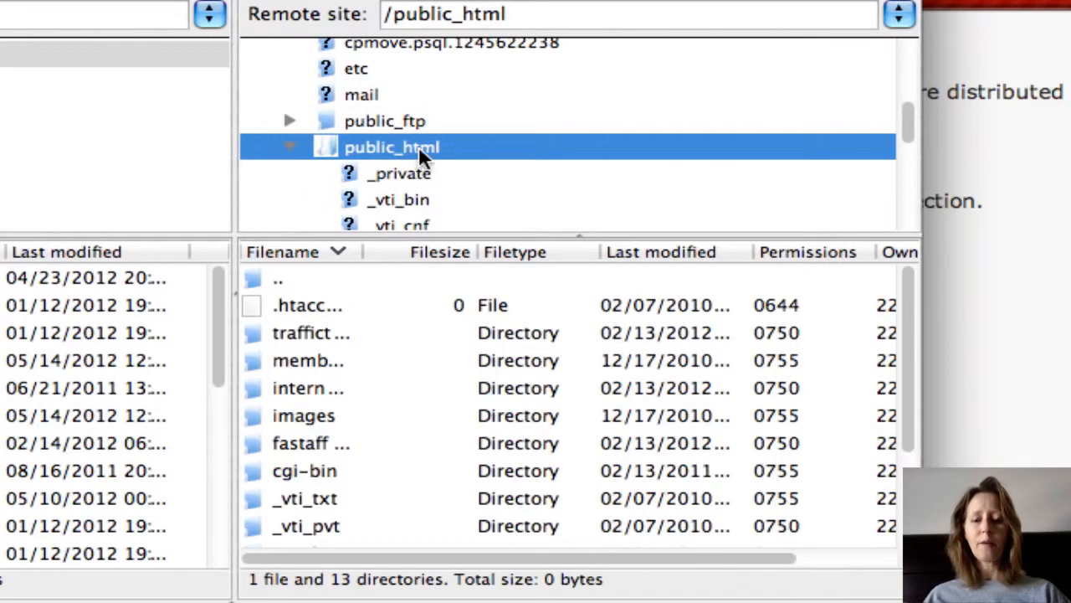
{"action": "scroll", "coordinate": [480, 194], "scroll_direction": "down", "scroll_amount": 5}
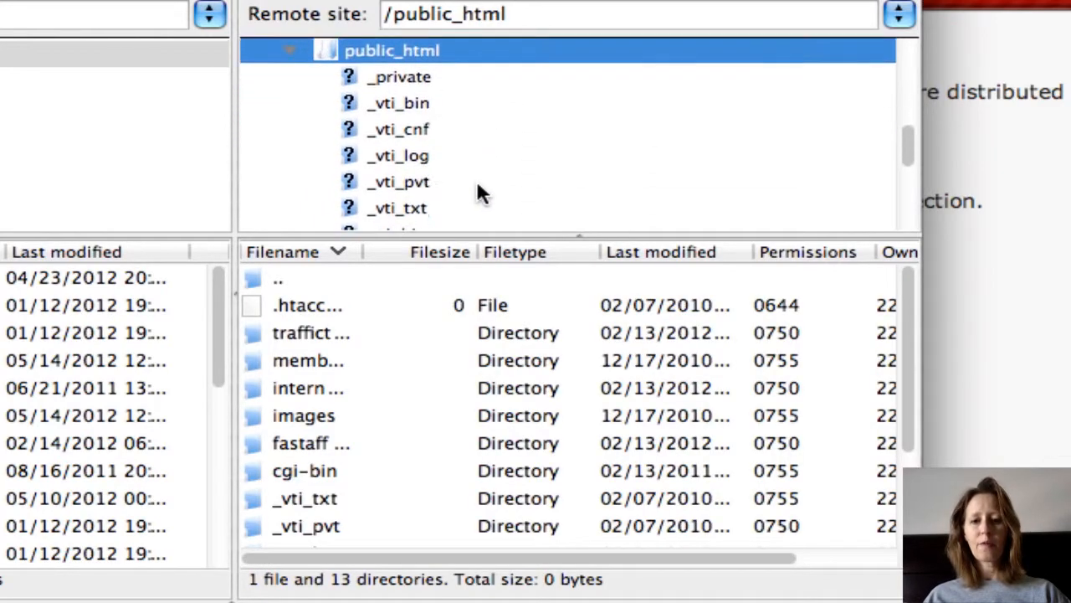
{"action": "scroll", "coordinate": [480, 194], "scroll_direction": "down", "scroll_amount": 4}
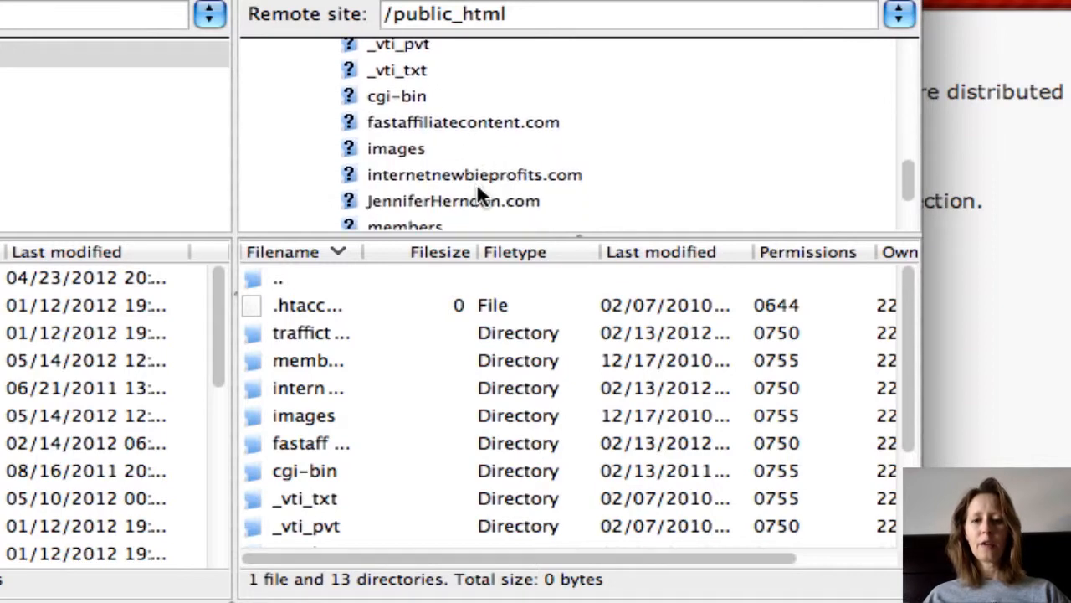
{"action": "left_click", "coordinate": [476, 205]}
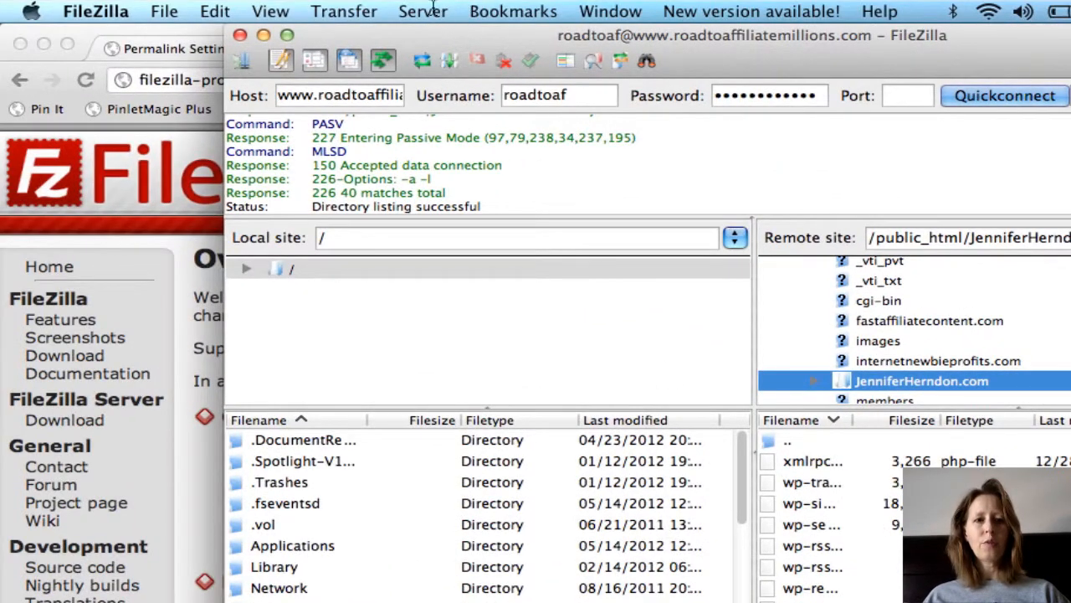
Check whether the server option Force showing hidden files is enabled.
{"action": "left_click", "coordinate": [270, 12]}
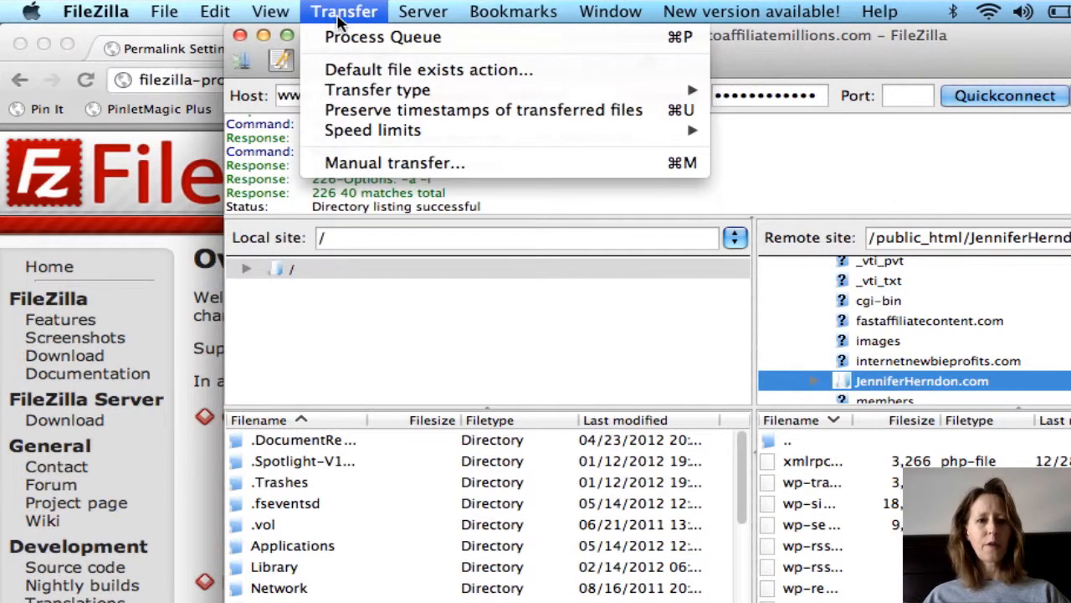
{"action": "mouse_move", "coordinate": [416, 23]}
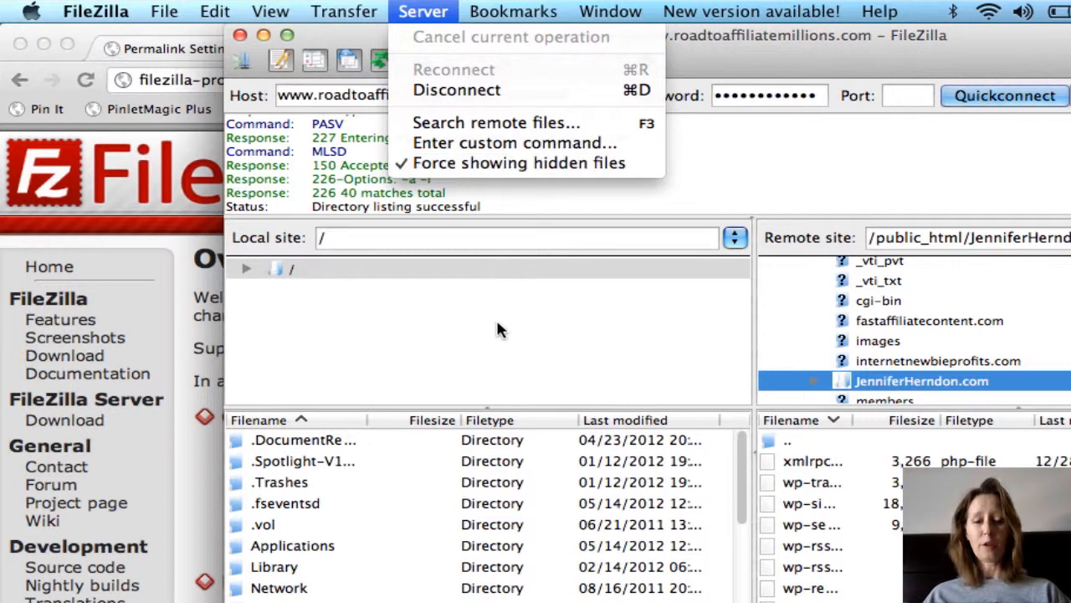
{"action": "left_click", "coordinate": [757, 151]}
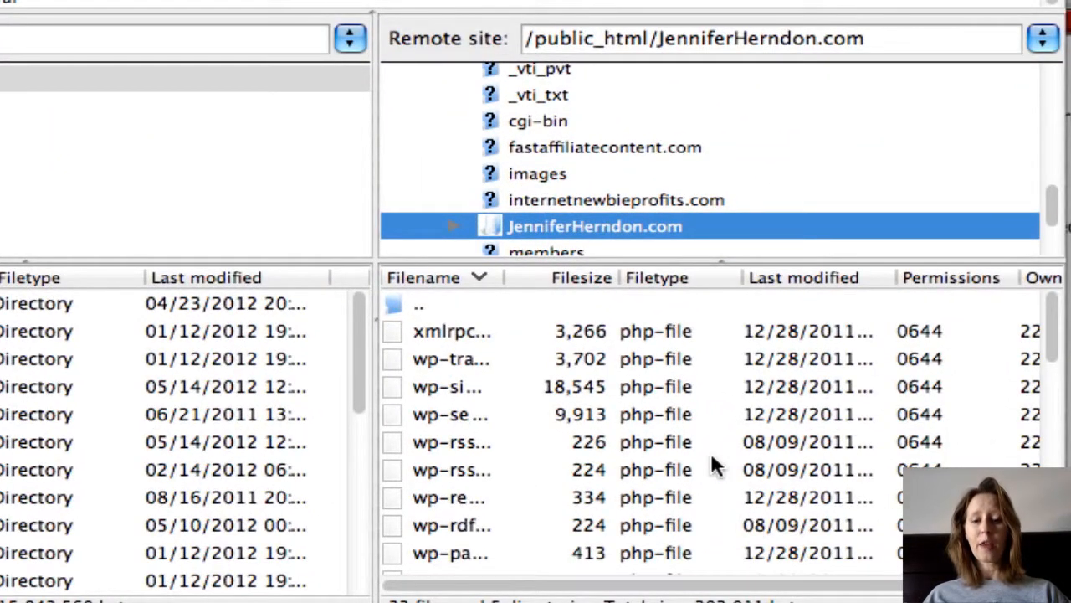
Open the .htaccess file from the blog's domain folder on the remote site for viewing and editing.
{"action": "scroll", "coordinate": [643, 414], "scroll_direction": "down", "scroll_amount": 10}
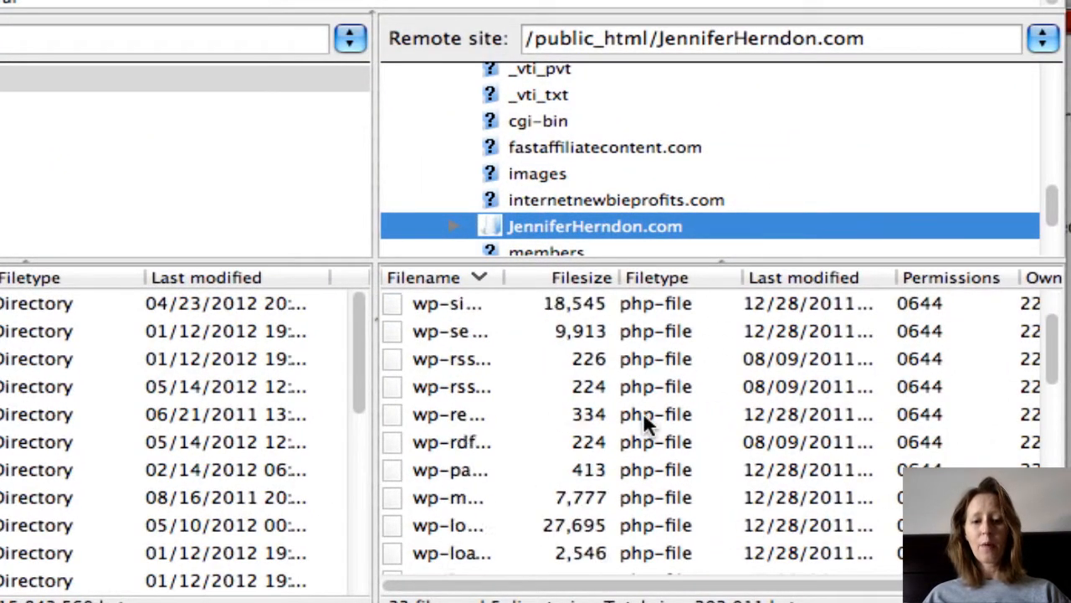
{"action": "scroll", "coordinate": [643, 415], "scroll_direction": "down", "scroll_amount": 4}
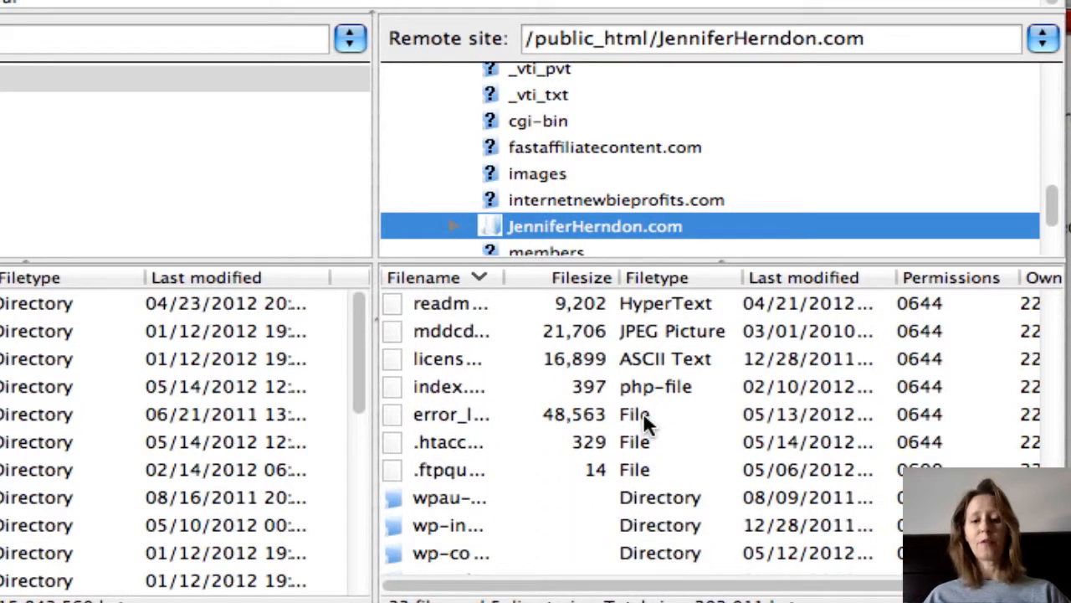
{"action": "left_click", "coordinate": [447, 441]}
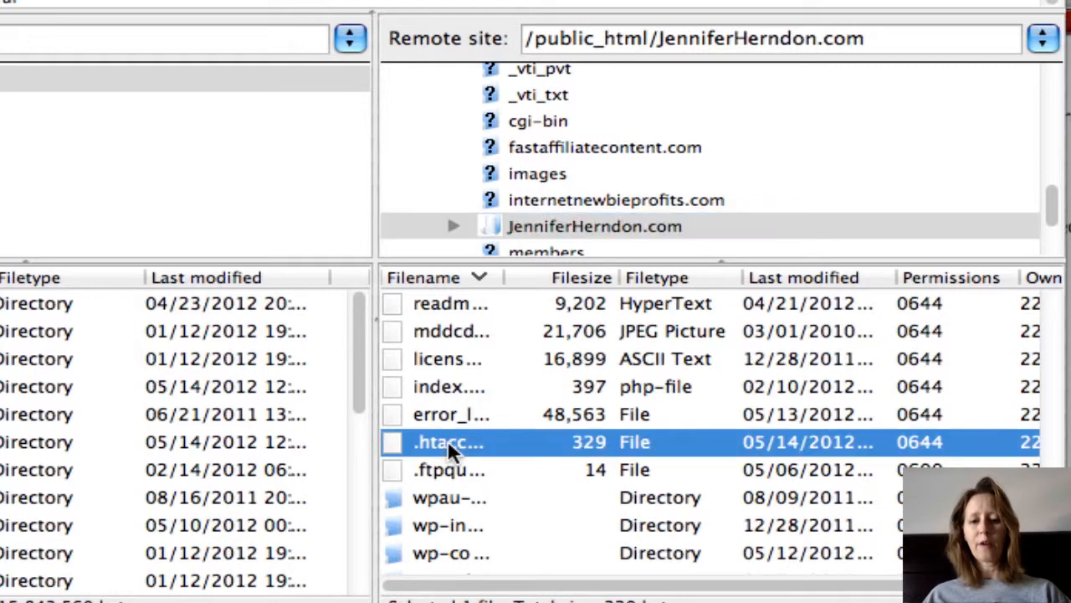
{"action": "right_click", "coordinate": [552, 453]}
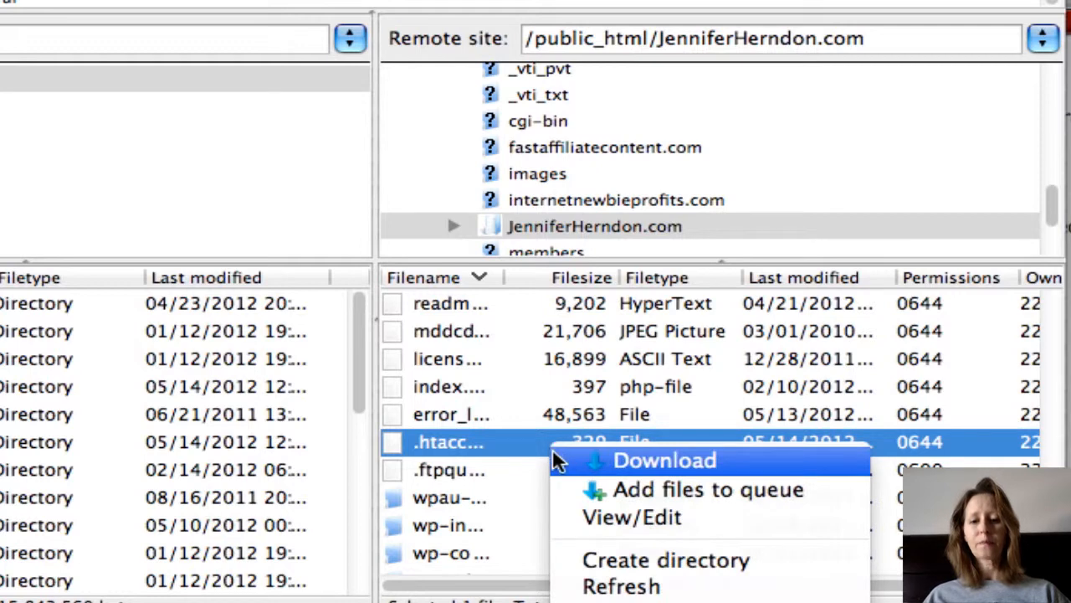
{"action": "left_click", "coordinate": [607, 519]}
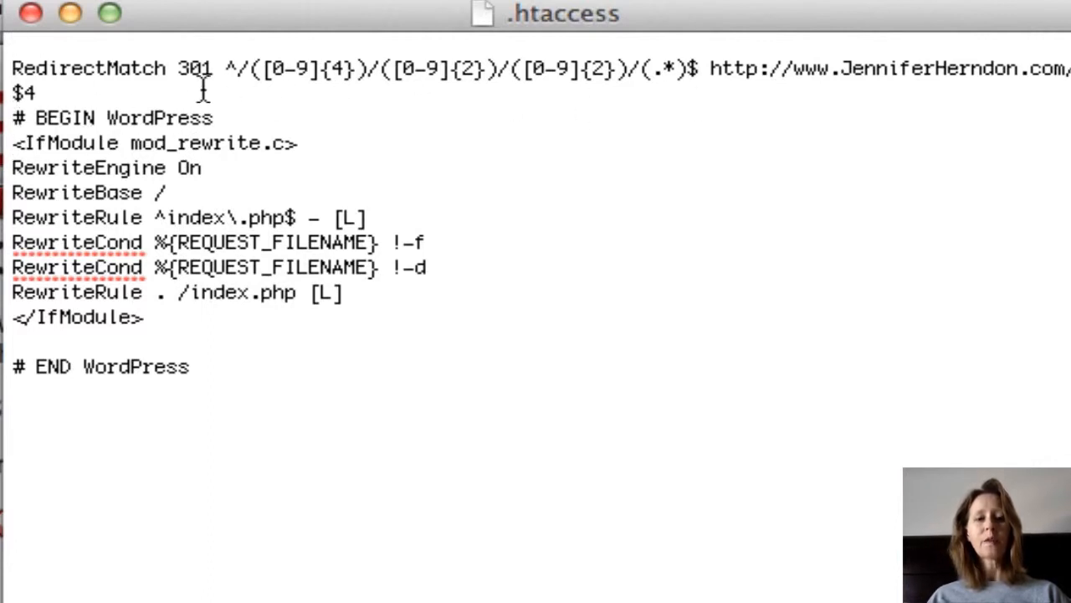
Close the .htaccess file and minimize the FileZilla window to return to the browser.
{"action": "left_click", "coordinate": [30, 13]}
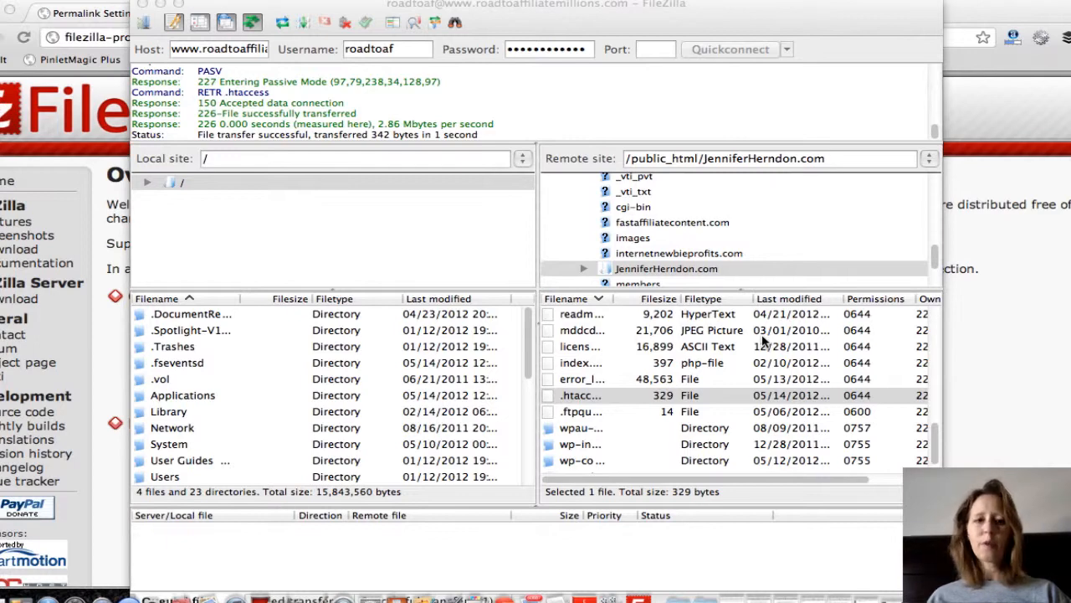
{"action": "left_click", "coordinate": [159, 5]}
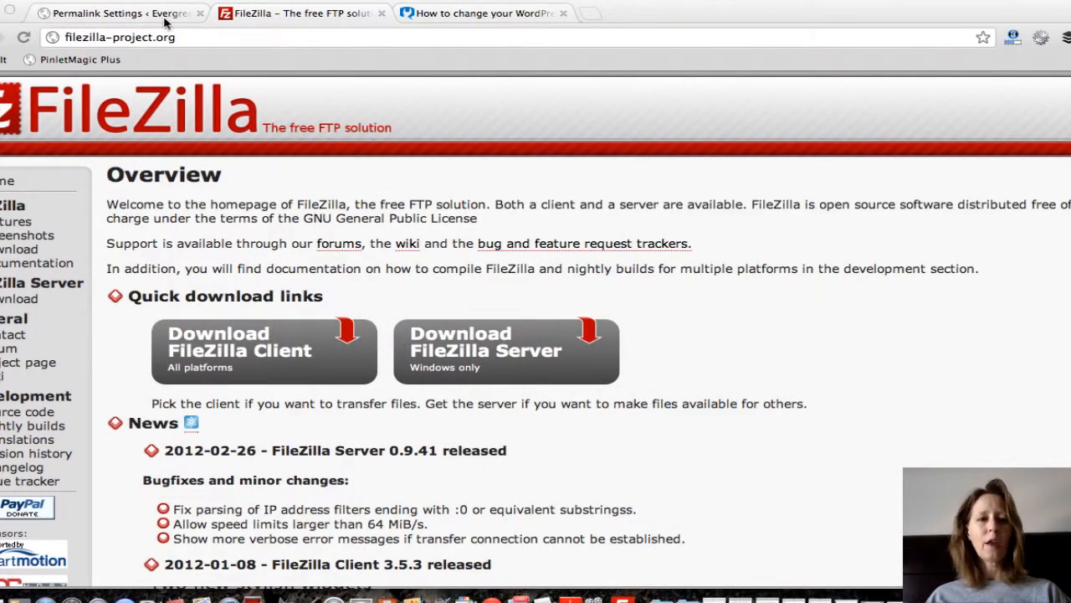